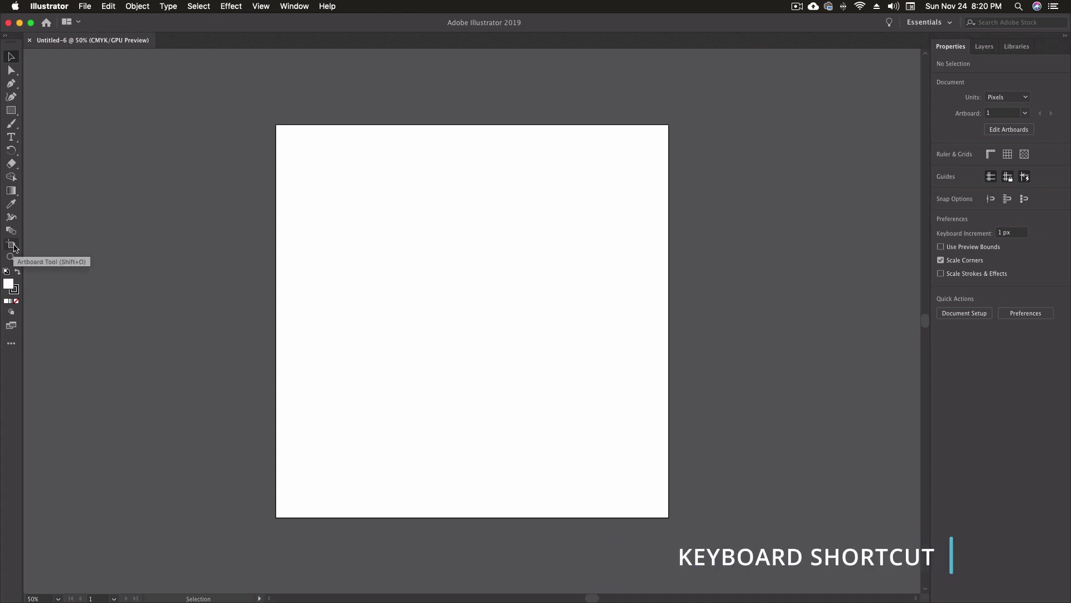
With the Artboard Tool (Shift+O), try resizing Artboard 1 and leave it at 1080 × 1080 px
{"action": "key", "text": "shift+o"}
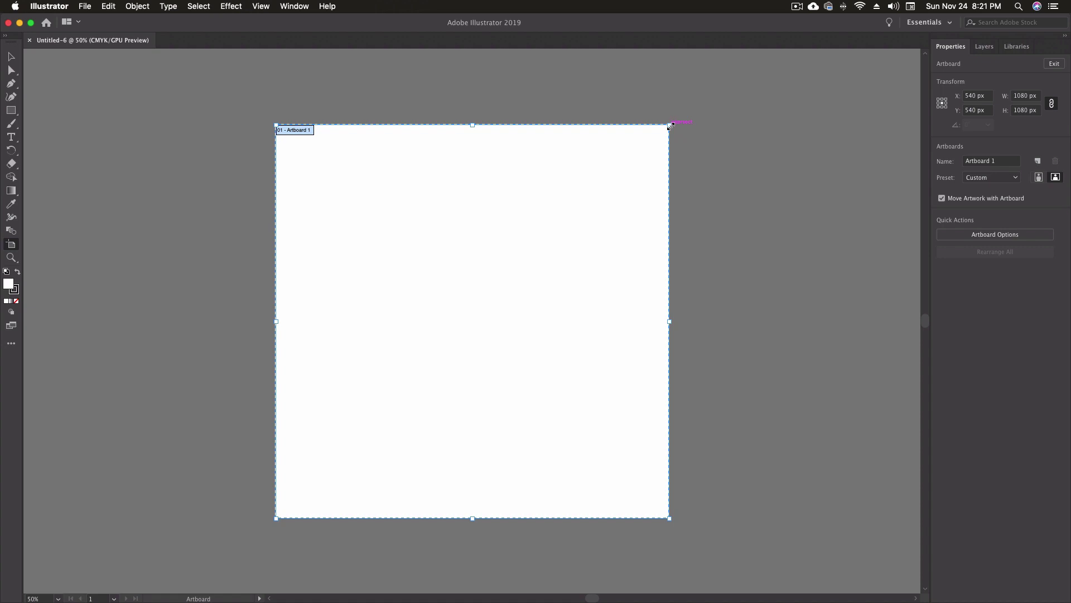
{"action": "left_click_drag", "start_coordinate": [670, 124], "coordinate": [491, 355]}
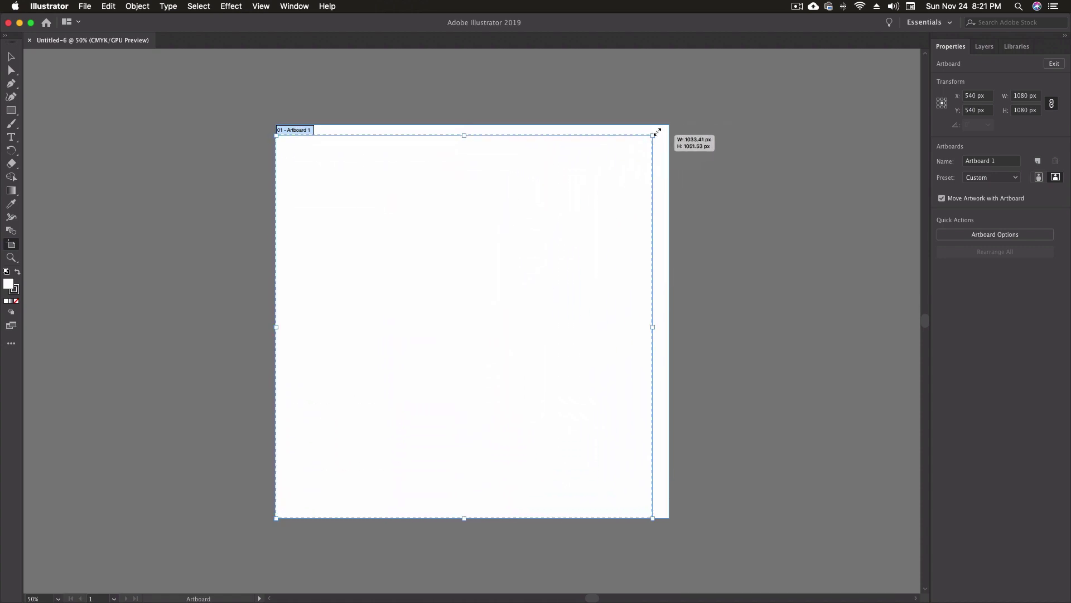
{"action": "mouse_move", "coordinate": [491, 355]}
{"action": "left_mouse_down"}
{"action": "mouse_move", "coordinate": [669, 124]}
{"action": "mouse_move", "coordinate": [404, 417]}
{"action": "mouse_move", "coordinate": [670, 150]}
{"action": "left_mouse_up"}
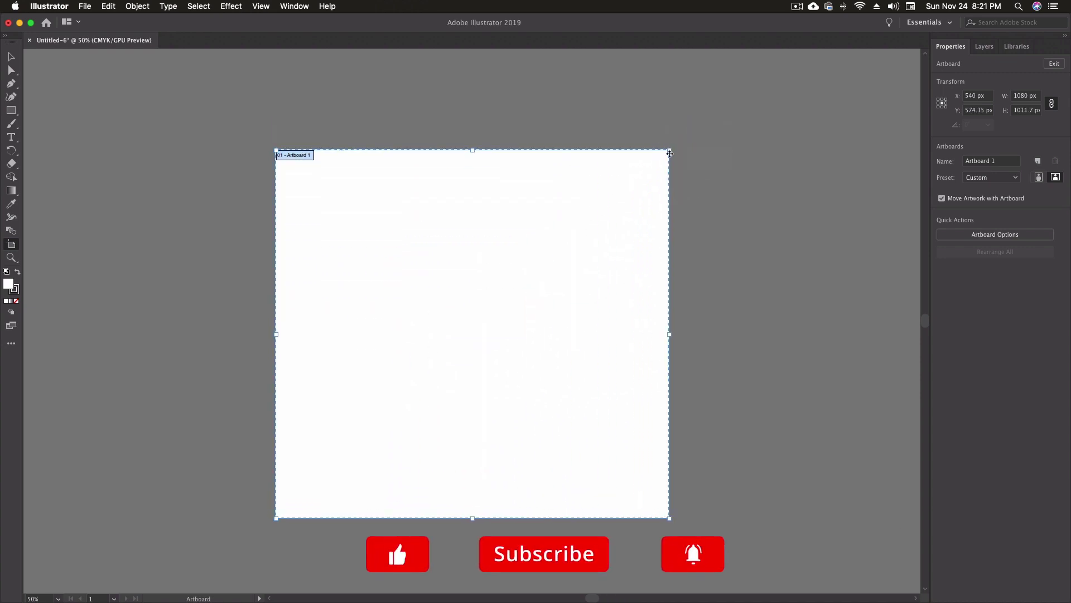
{"action": "mouse_move", "coordinate": [670, 150]}
{"action": "left_mouse_down"}
{"action": "mouse_move", "coordinate": [668, 128]}
{"action": "mouse_move", "coordinate": [548, 259]}
{"action": "mouse_move", "coordinate": [682, 152]}
{"action": "left_mouse_up"}
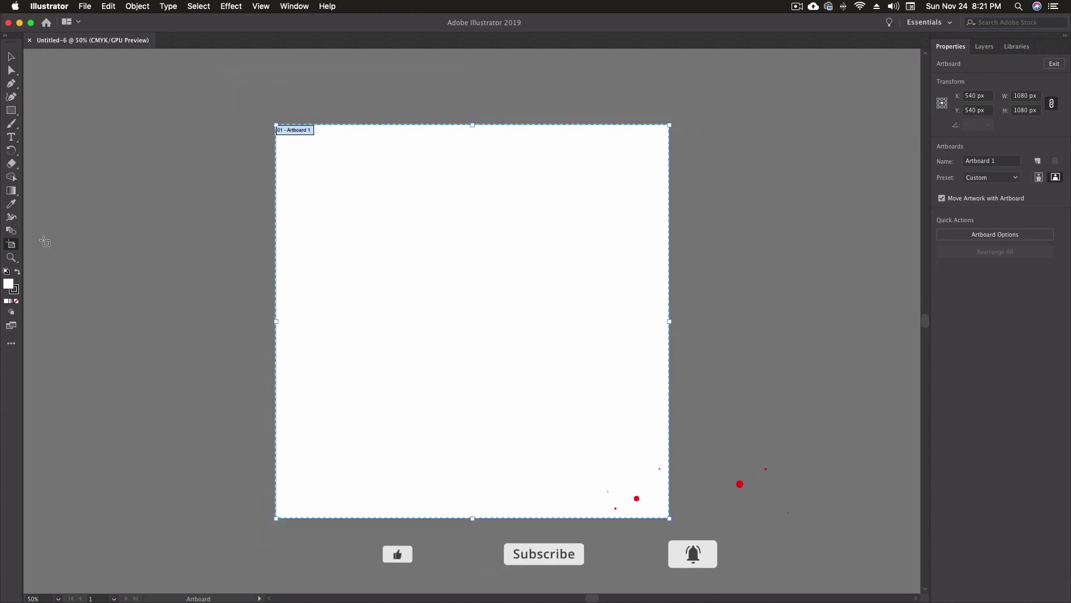
{"action": "double_click", "coordinate": [11, 247]}
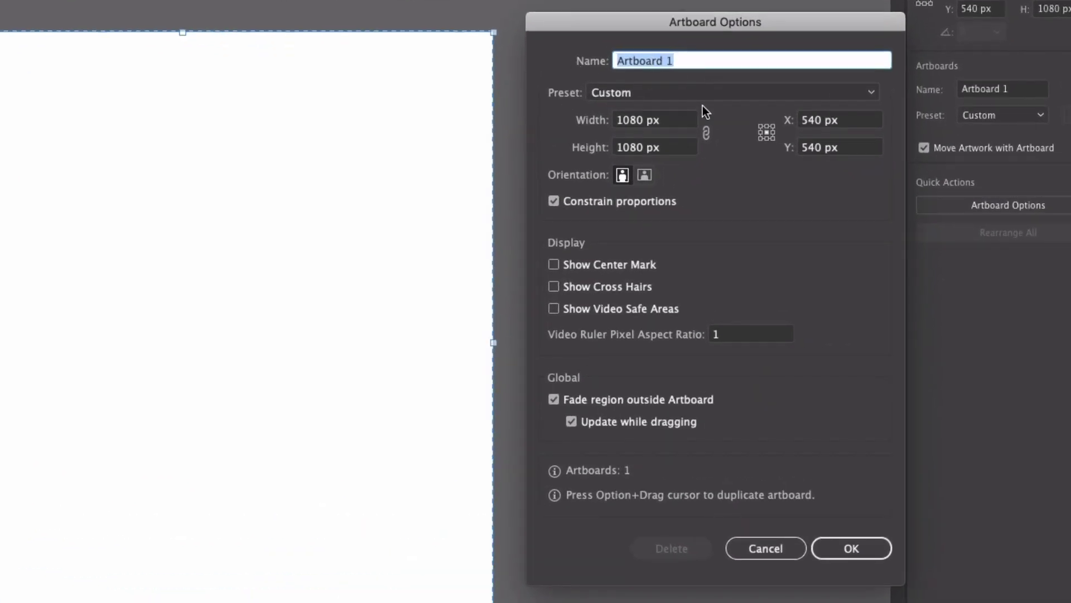
Set the artboard preset to Letter in landscape orientation, 792 × 612 px
{"action": "left_click", "coordinate": [726, 91]}
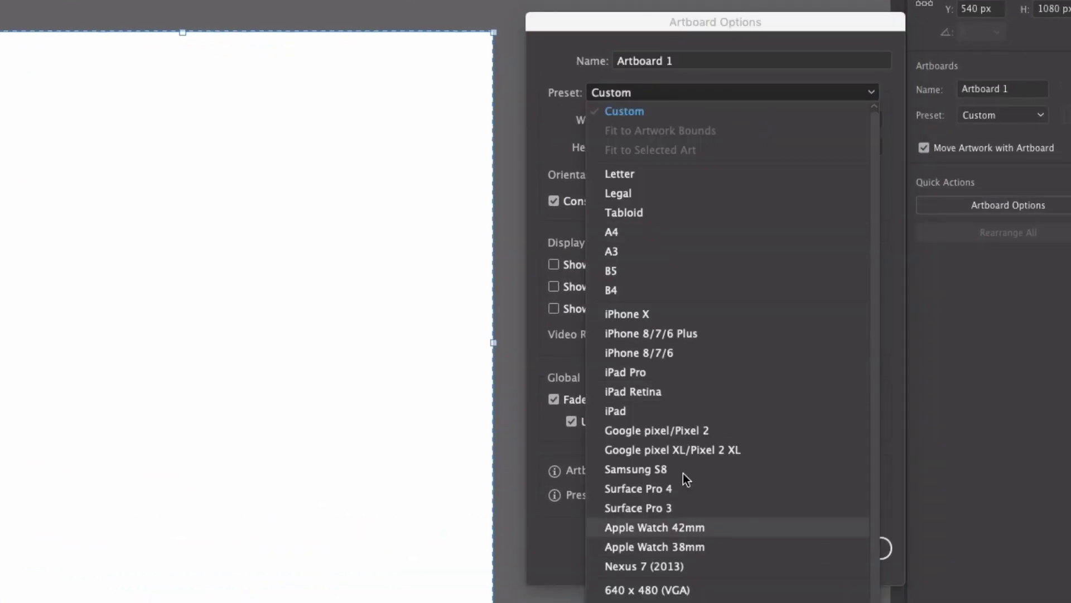
{"action": "left_click", "coordinate": [635, 175]}
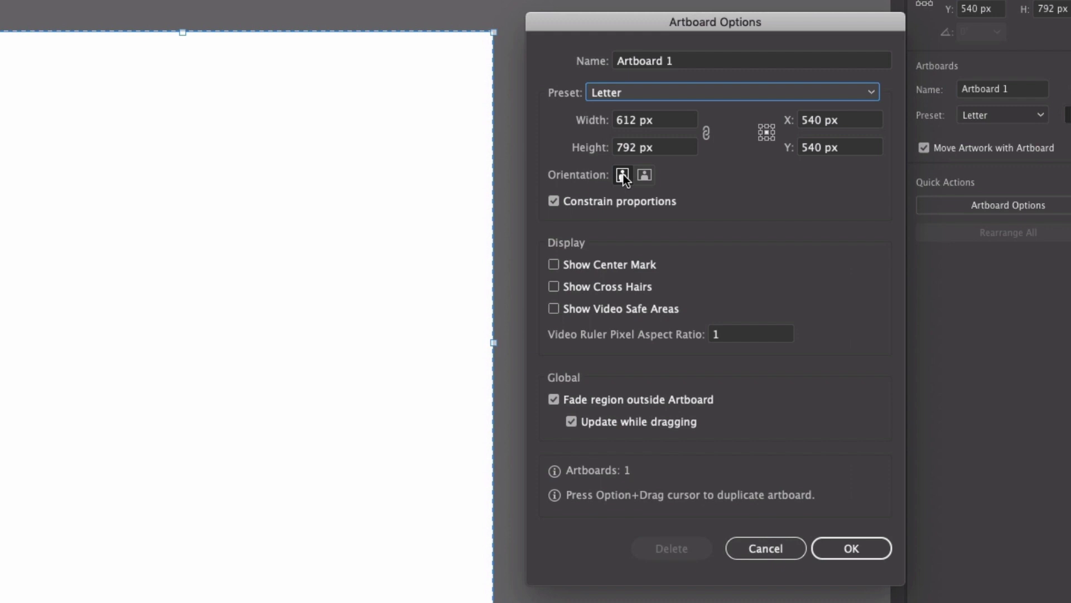
{"action": "left_click", "coordinate": [644, 176]}
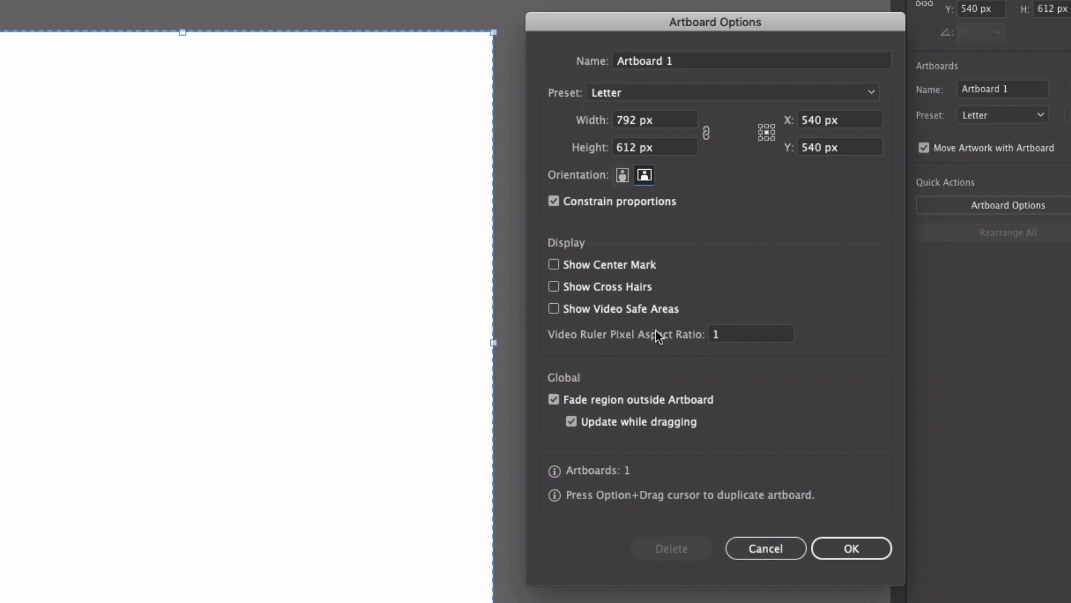
Show the center mark, cross hairs and video safe areas, and confirm the options
{"action": "left_click", "coordinate": [589, 265]}
{"action": "left_click", "coordinate": [583, 288]}
{"action": "left_click", "coordinate": [587, 308]}
{"action": "left_click", "coordinate": [642, 395]}
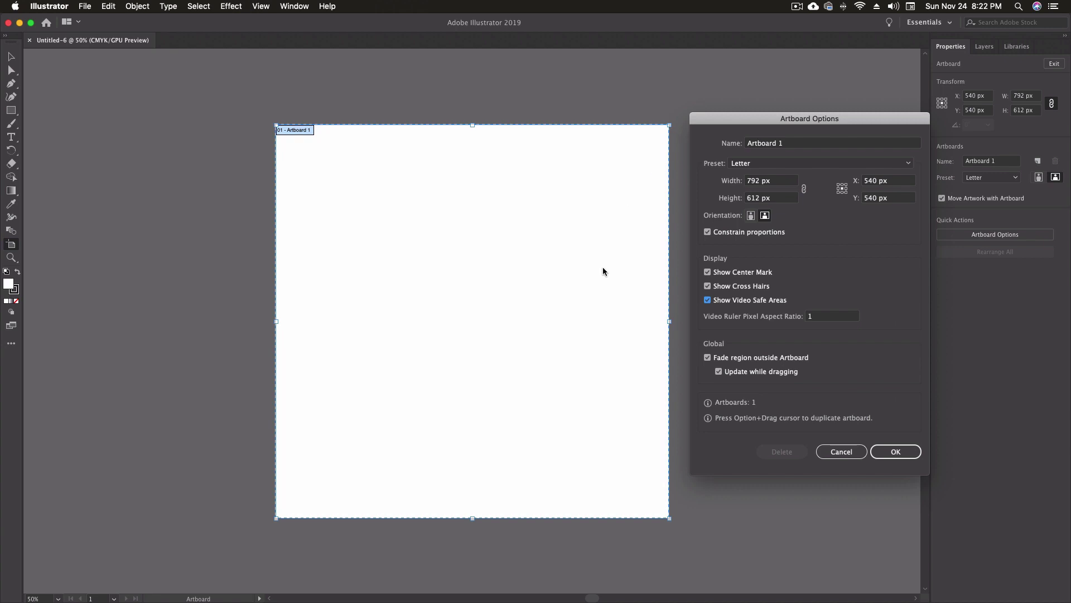
Drag the artboard corner outward and back, settling at about 792.32 × 612.25 px as a Custom size
{"action": "left_click", "coordinate": [897, 451]}
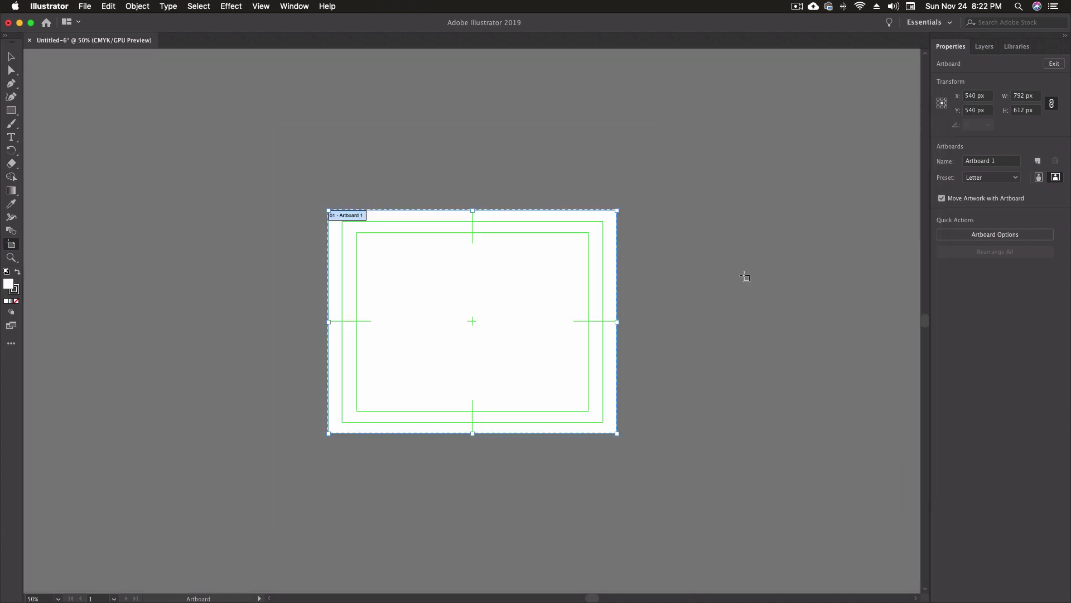
{"action": "left_click_drag", "start_coordinate": [616, 211], "coordinate": [710, 149]}
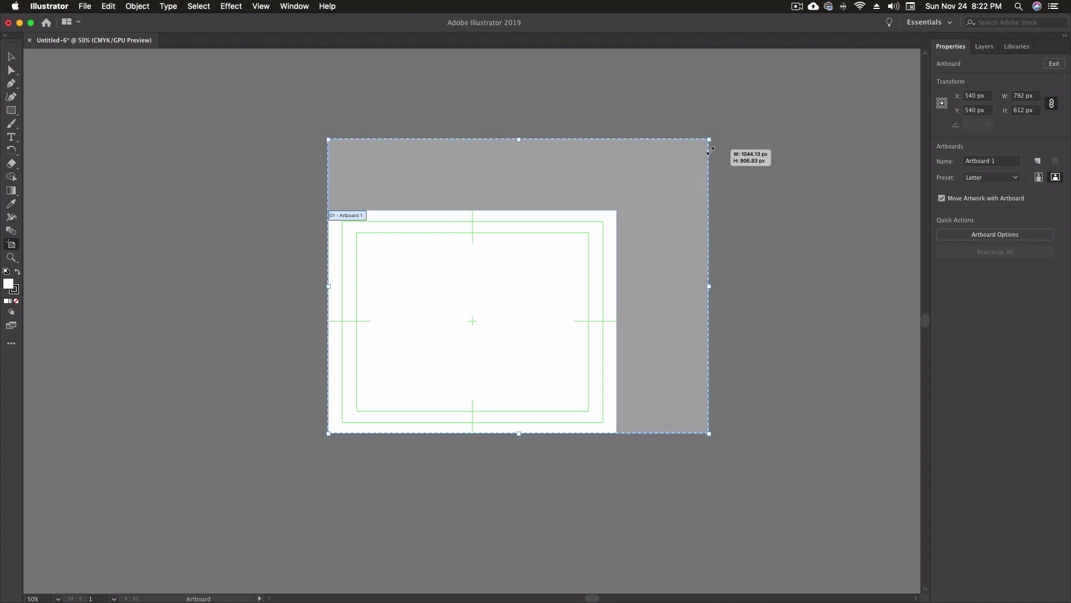
{"action": "left_click_drag", "start_coordinate": [709, 149], "coordinate": [618, 217]}
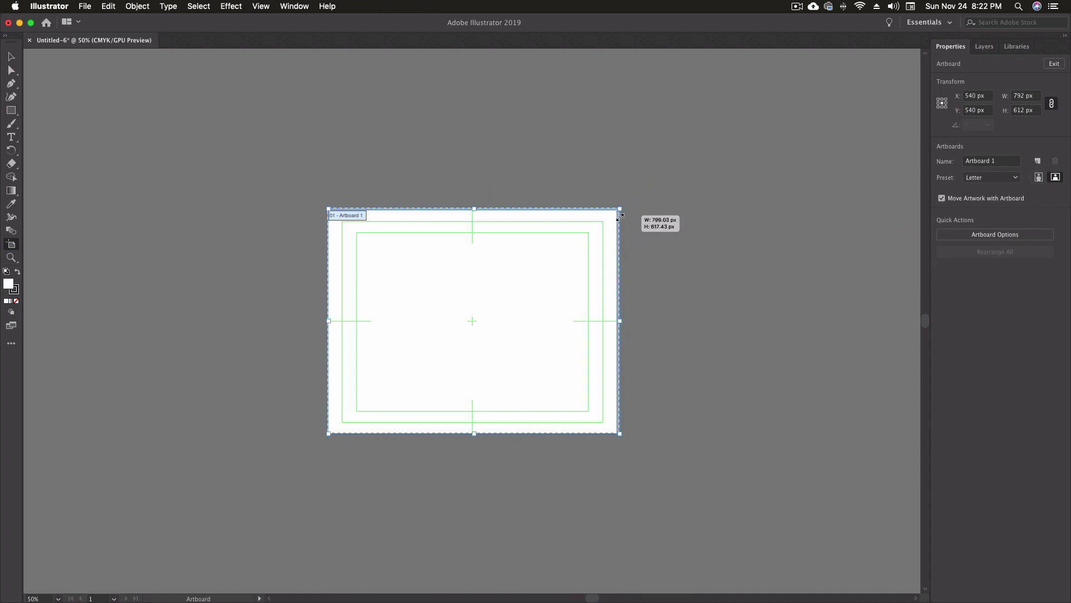
{"action": "mouse_move", "coordinate": [618, 215]}
{"action": "left_mouse_down"}
{"action": "mouse_move", "coordinate": [656, 185]}
{"action": "mouse_move", "coordinate": [619, 212]}
{"action": "left_mouse_up"}
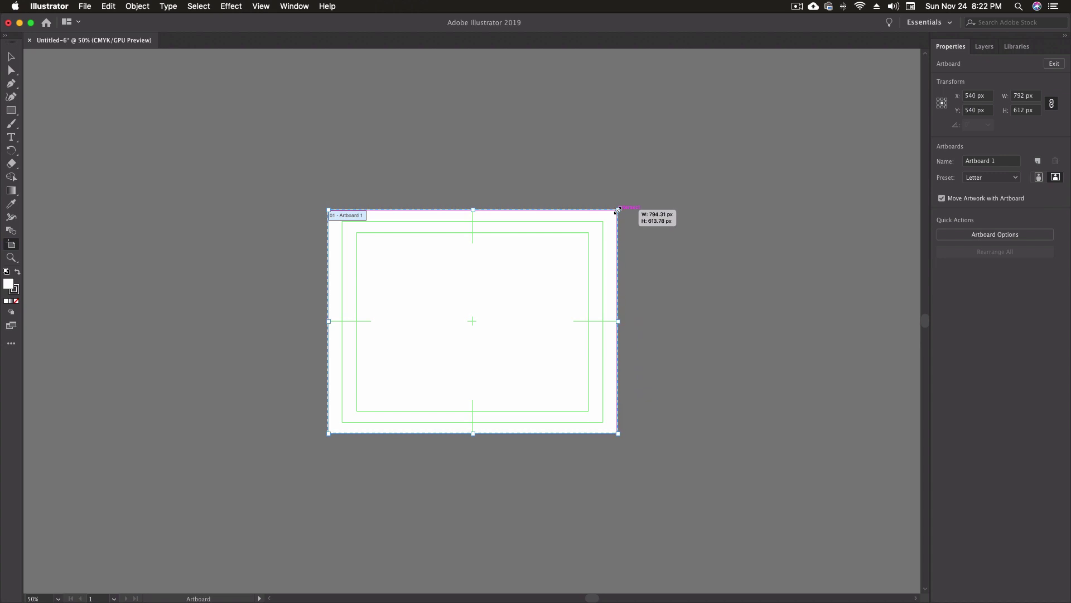
{"action": "left_click_drag", "start_coordinate": [617, 212], "coordinate": [613, 214]}
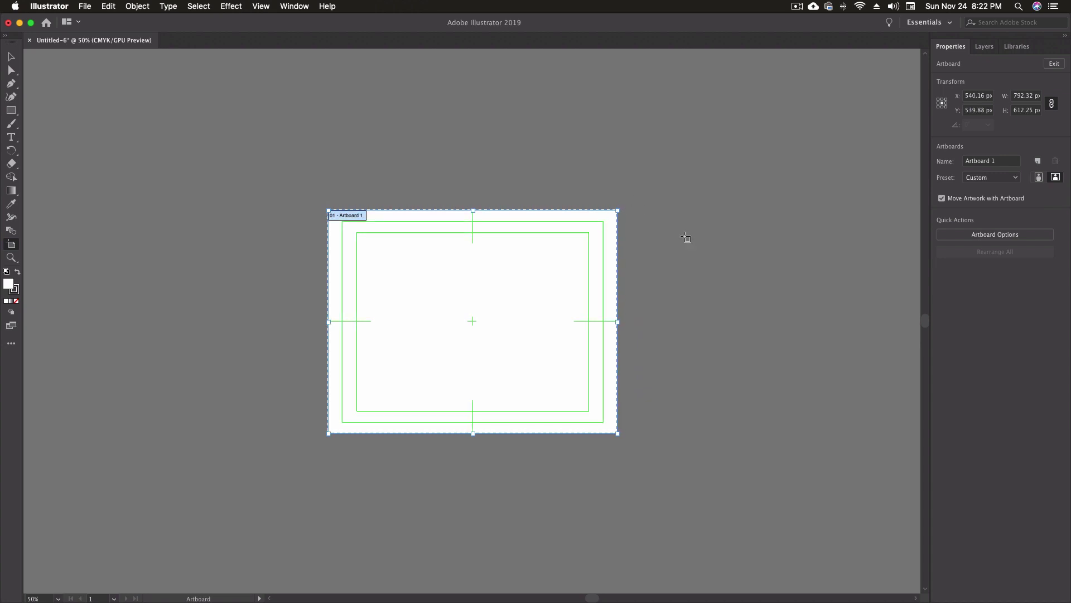